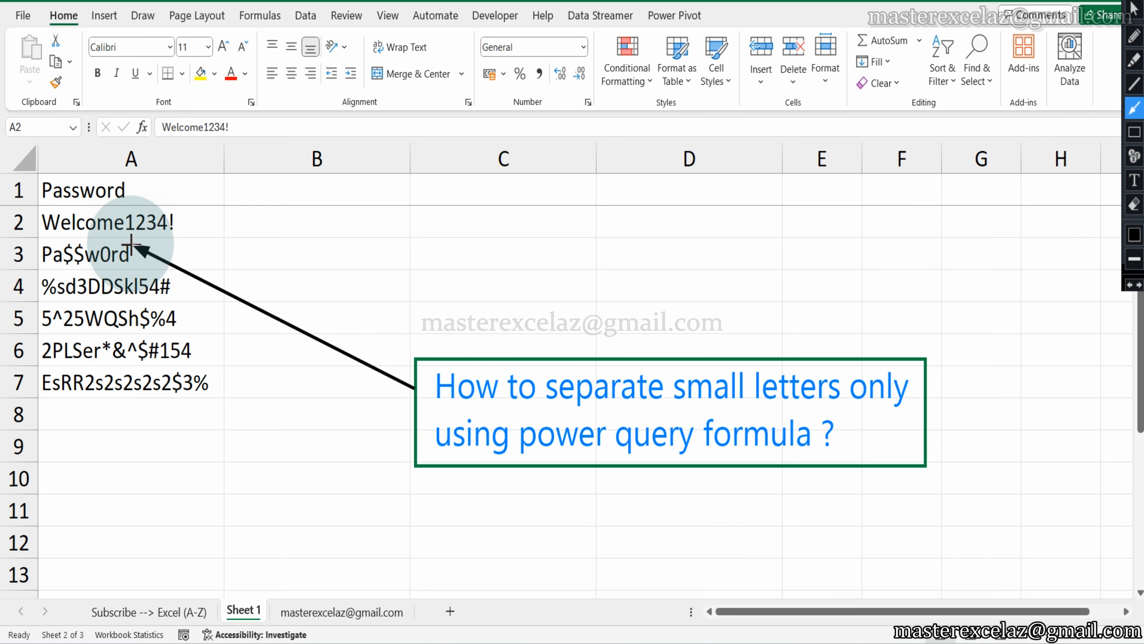
left_click(1135, 131)
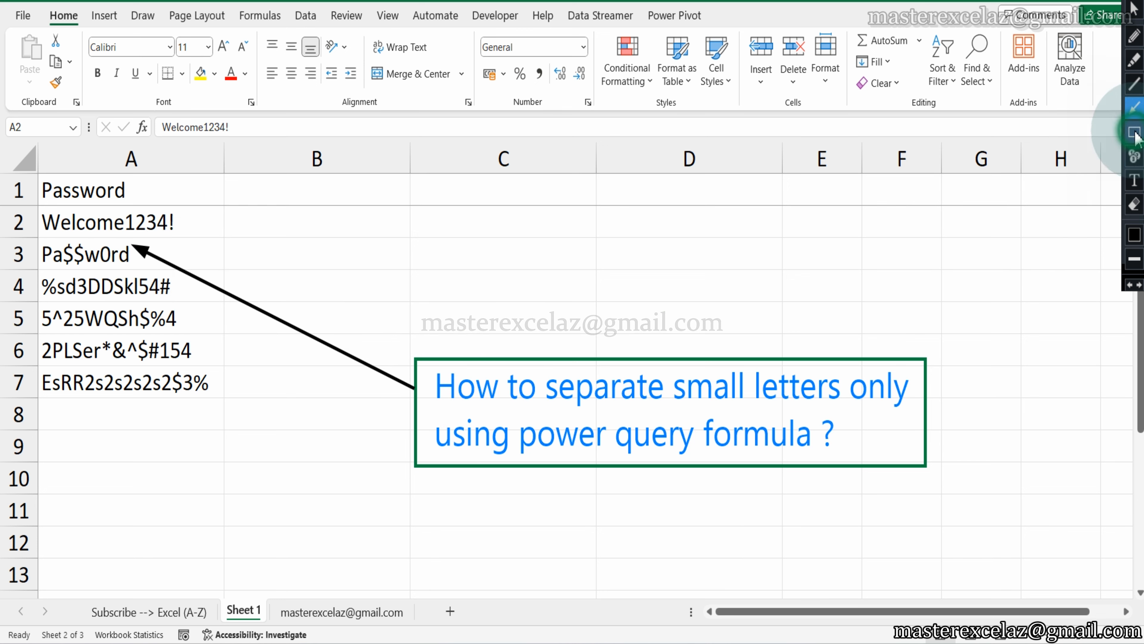
mouse_move(34, 203)
left_mouse_down()
mouse_move(235, 383)
mouse_move(224, 403)
left_mouse_up()
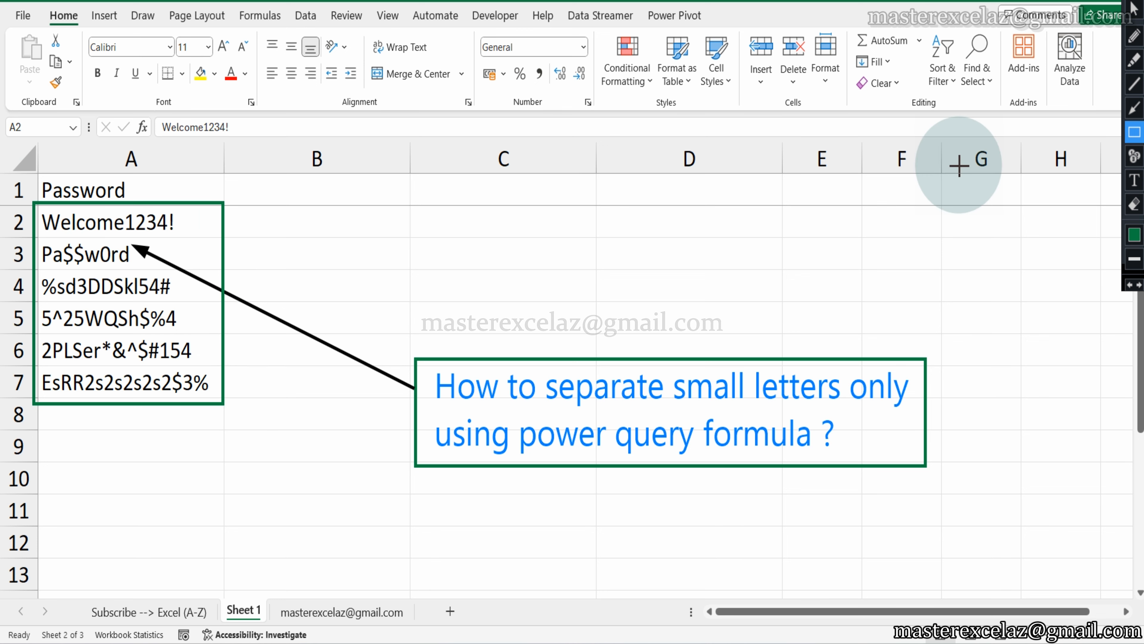
key("Escape")
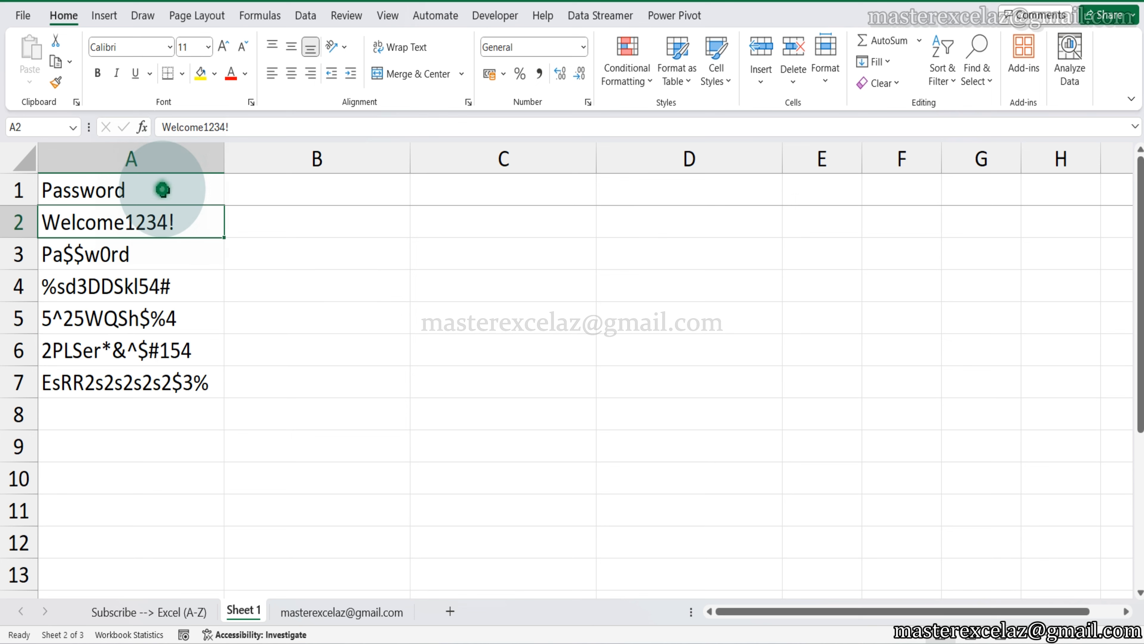
- Convert the range A1:A7 into a table whose first row is used as the header
left_click_drag(161, 190, 204, 389)
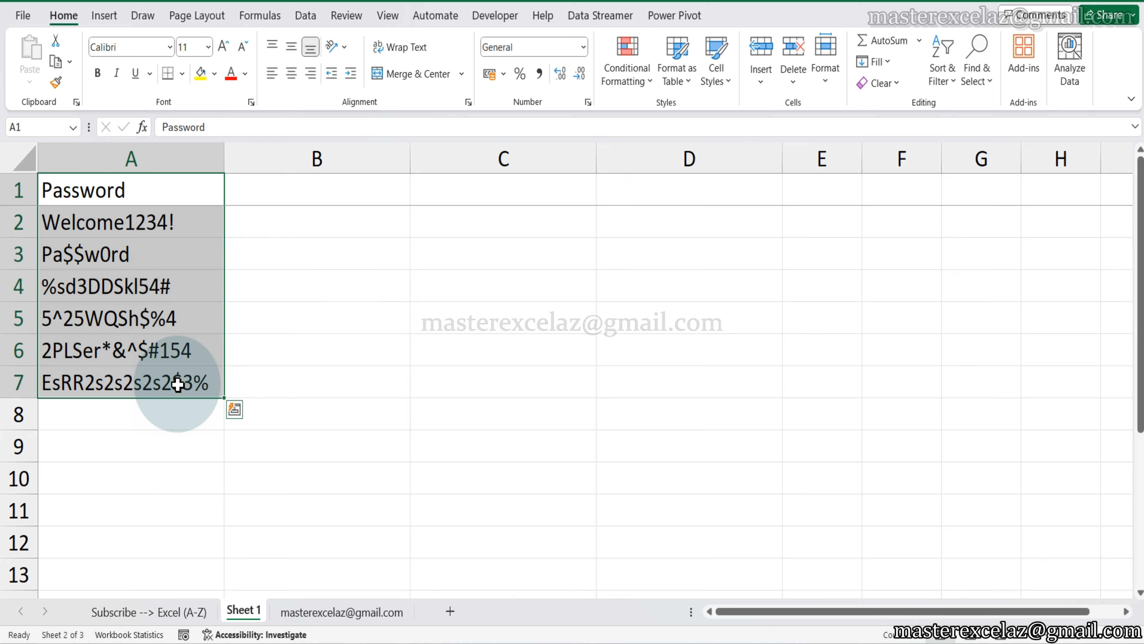
left_click(104, 16)
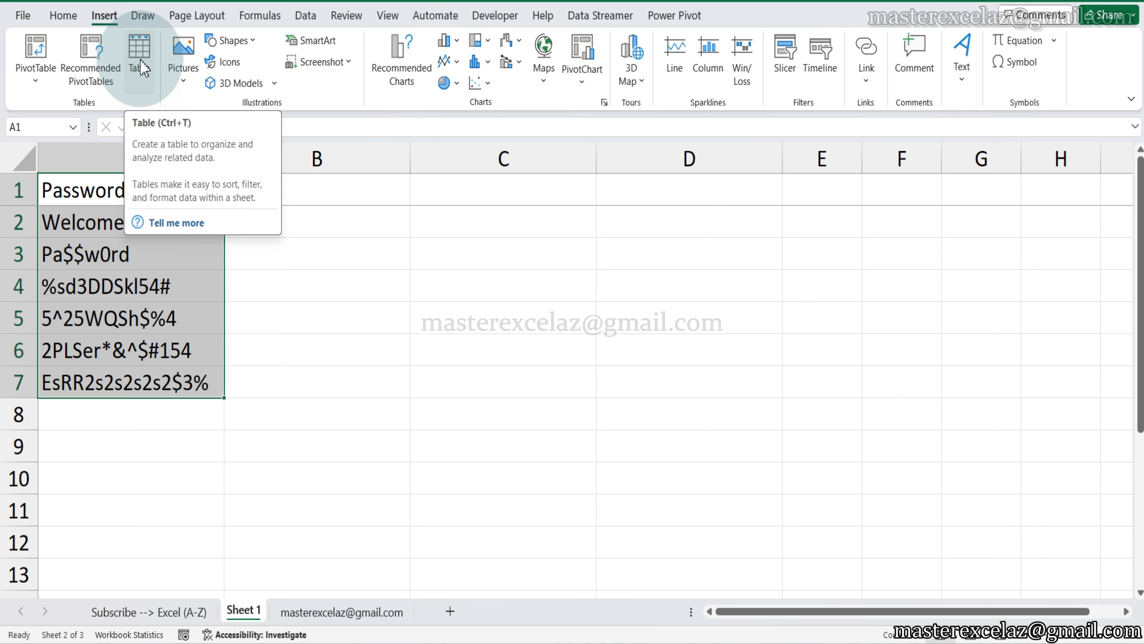
left_click(143, 67)
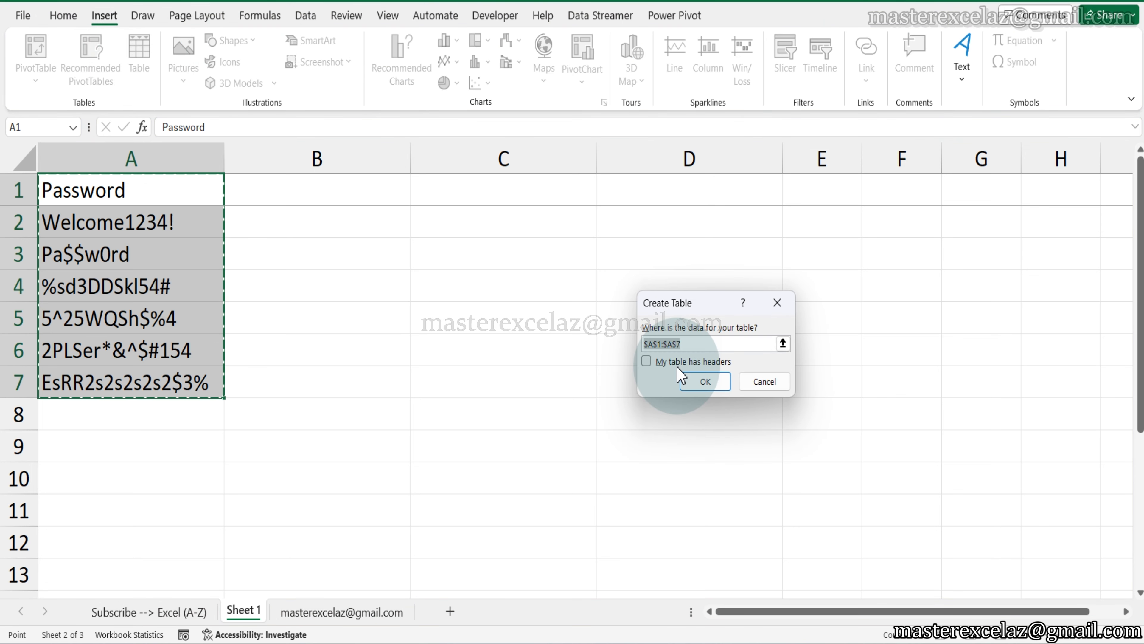
left_click(660, 363)
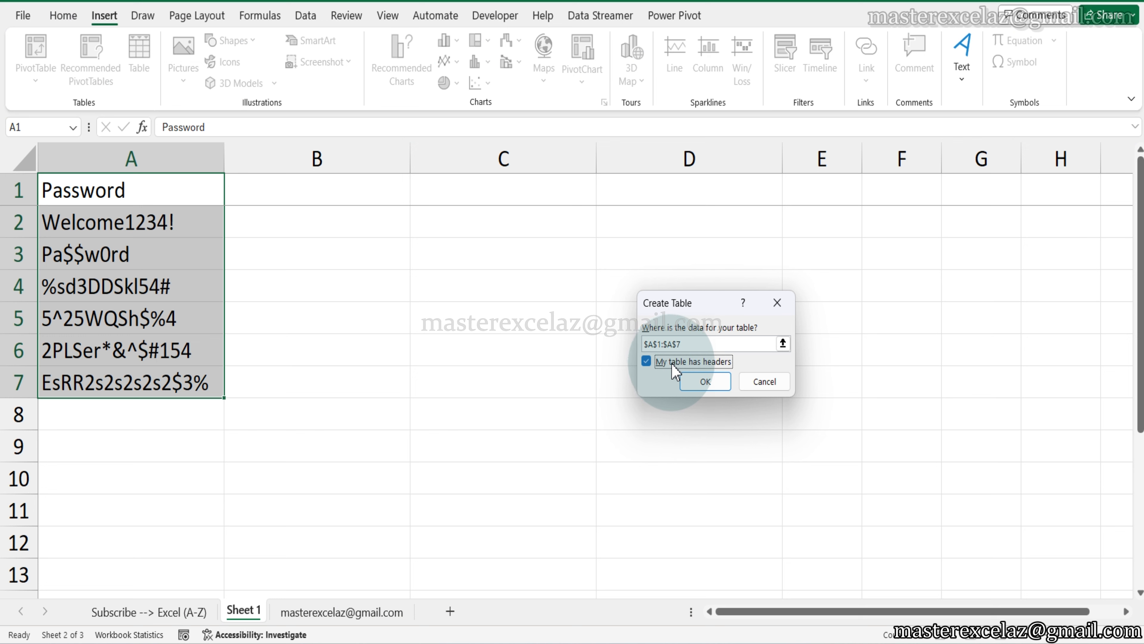
left_click(682, 364)
left_click(708, 364)
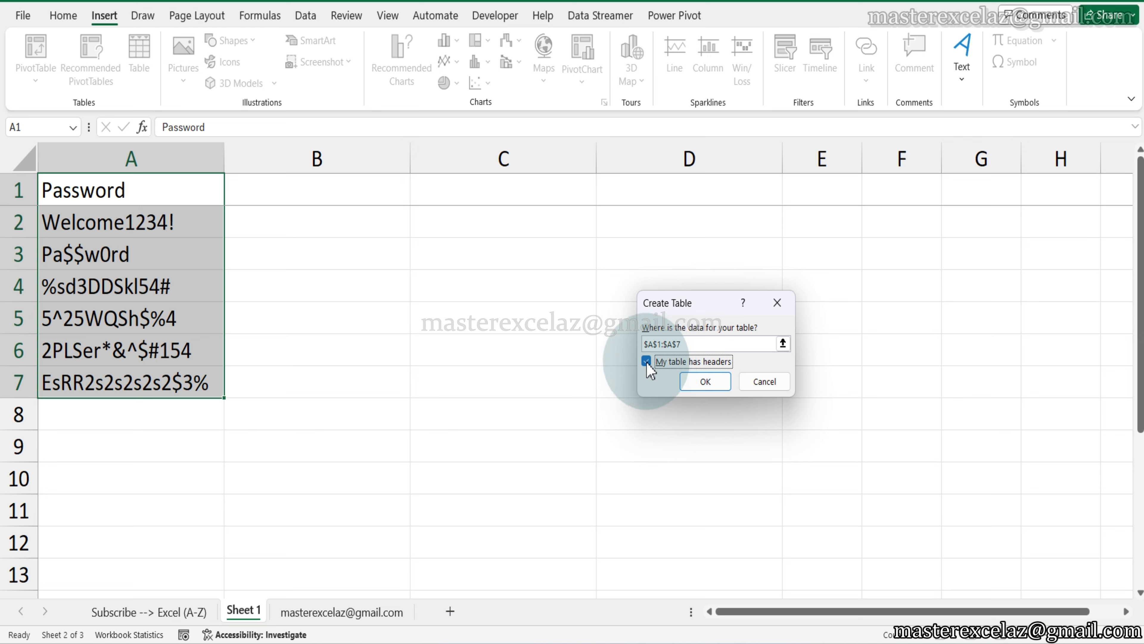
left_click(706, 382)
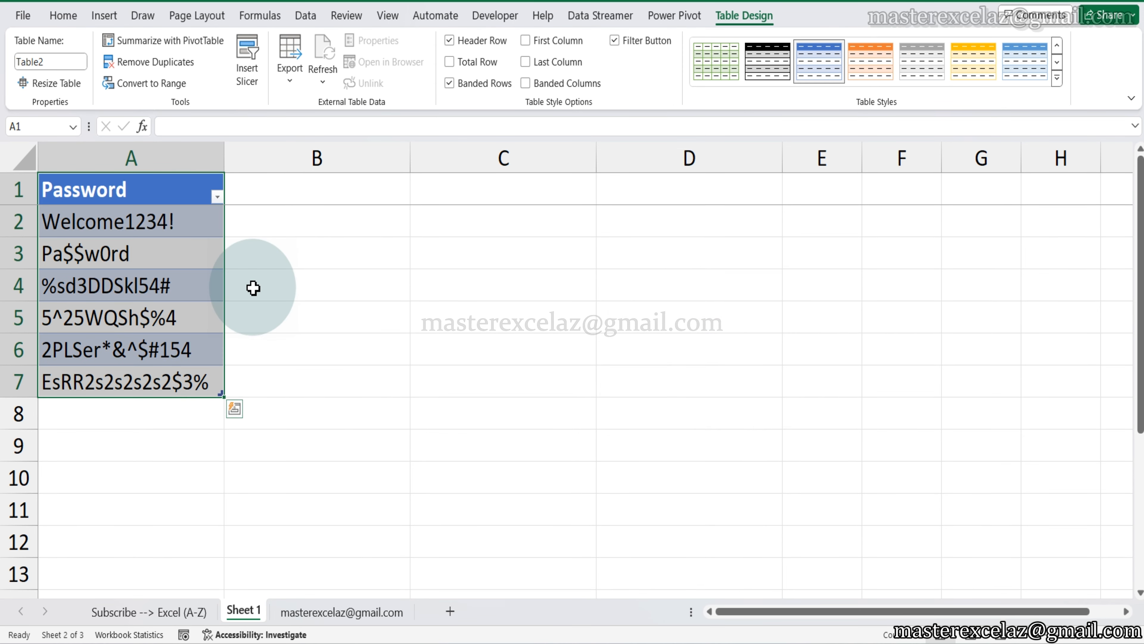
- Load the table into the Power Query Editor and start adding a custom column
left_click(304, 16)
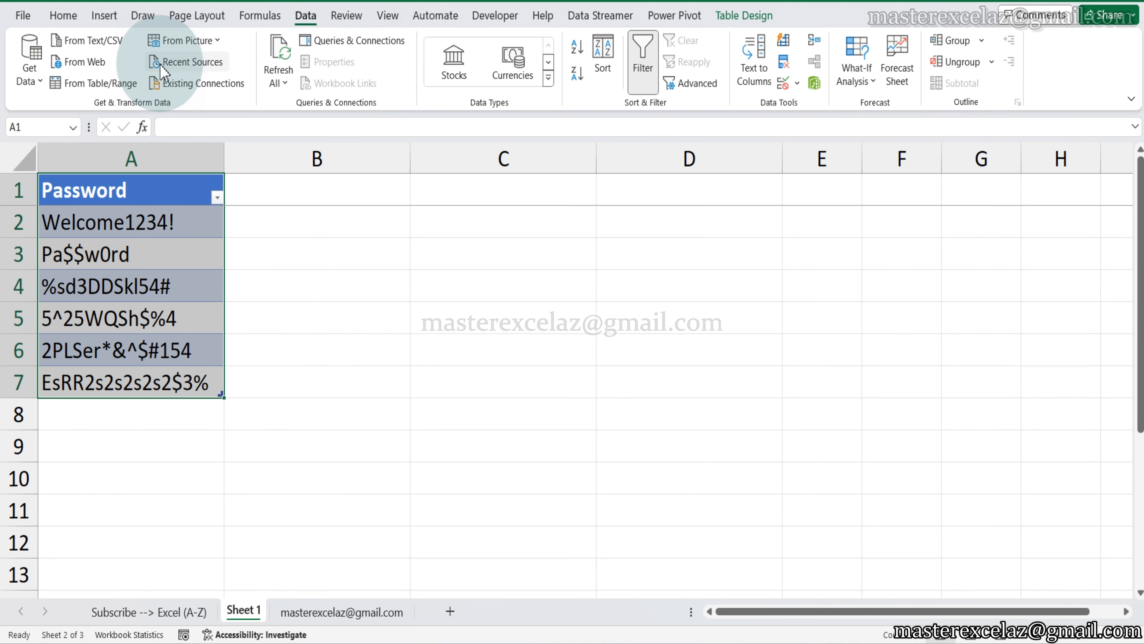
left_click(105, 90)
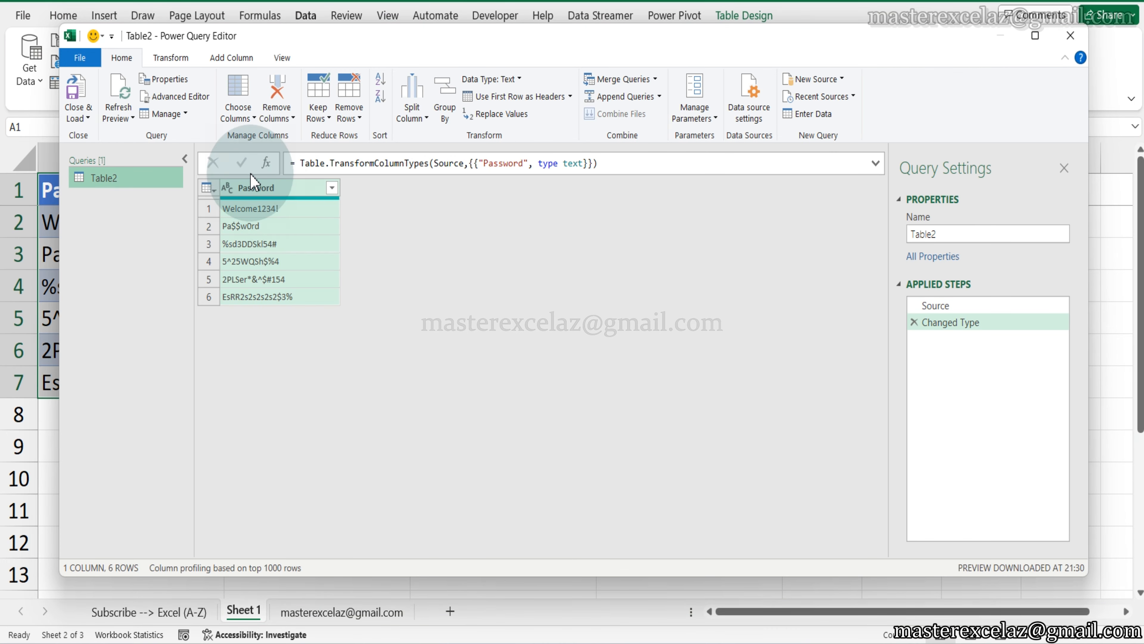
left_click(232, 57)
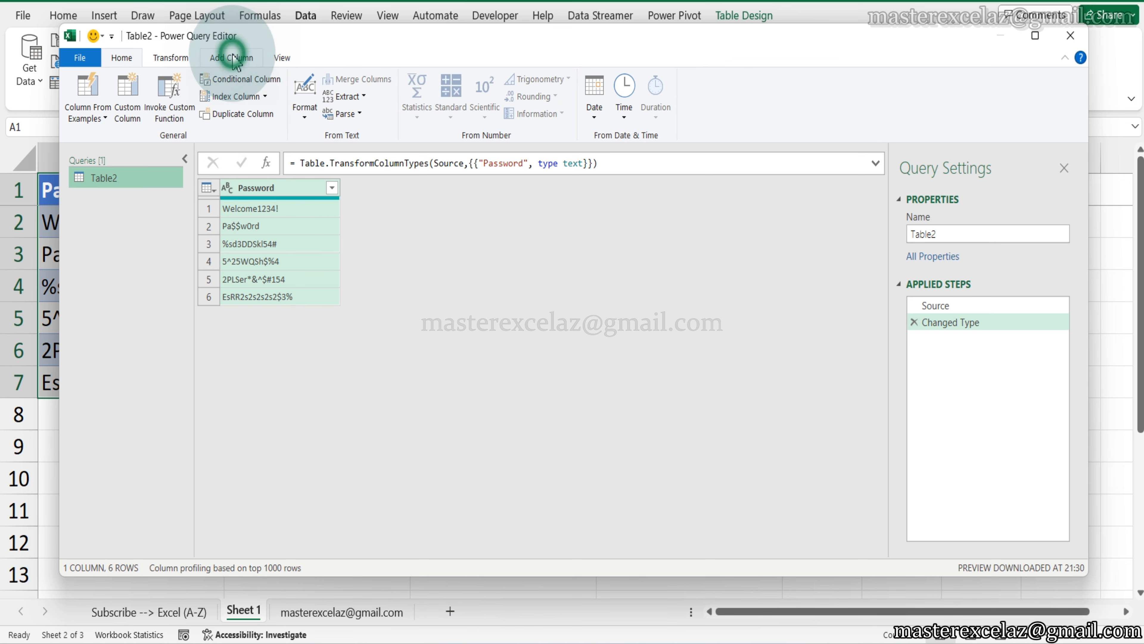
left_click(130, 118)
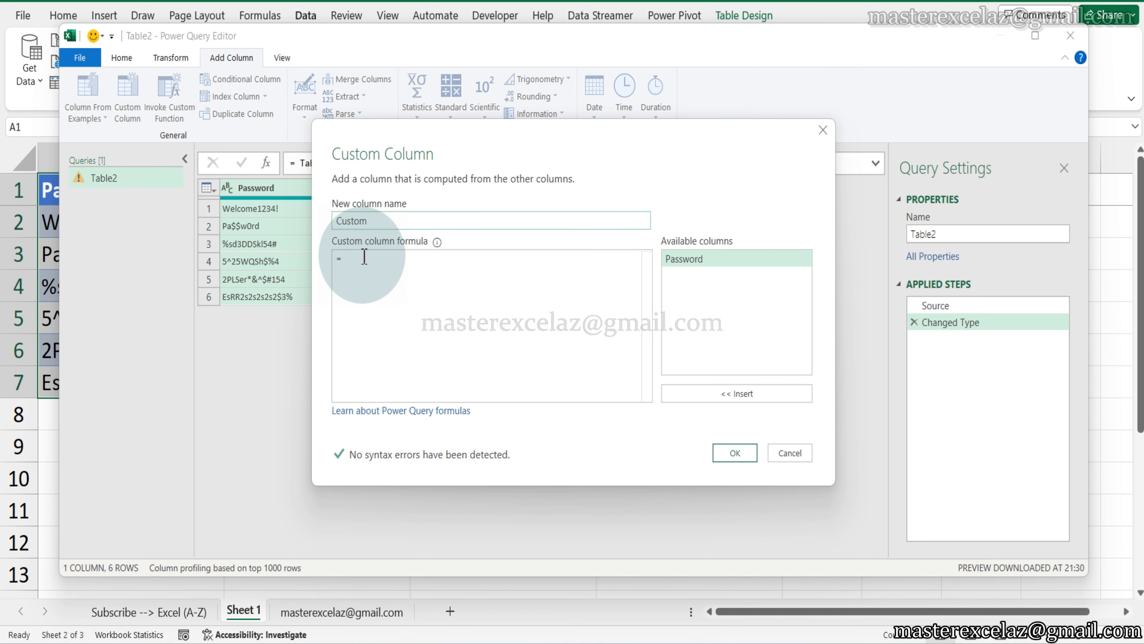
- Begin the custom column formula with the Text.Select function, taking the Password column as its first argument
left_click(365, 256)
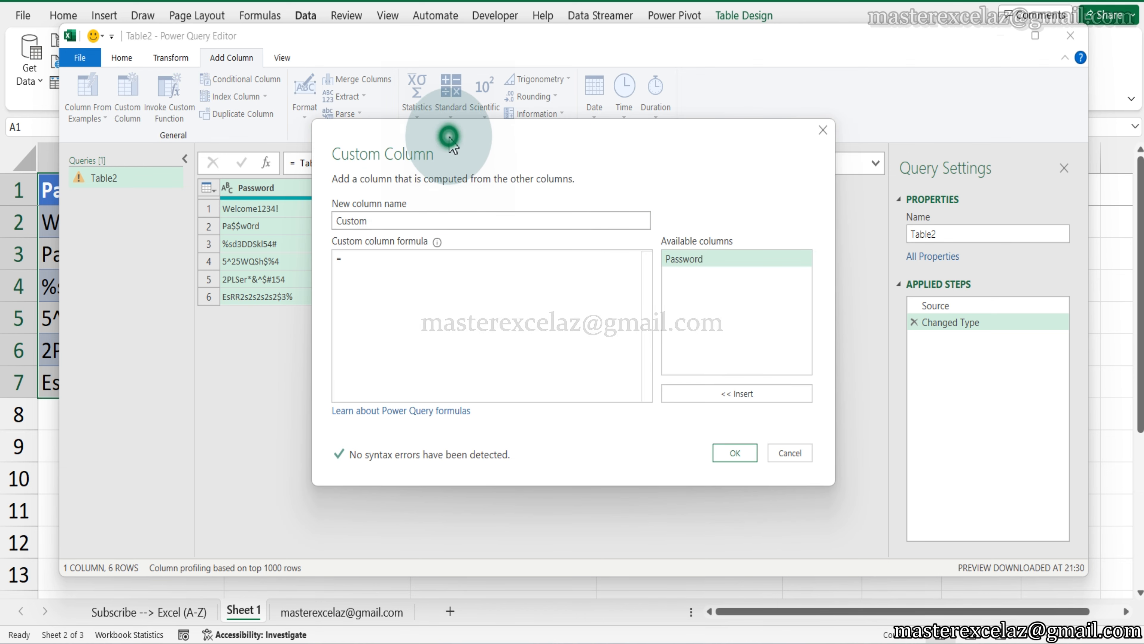
left_click_drag(447, 136, 553, 132)
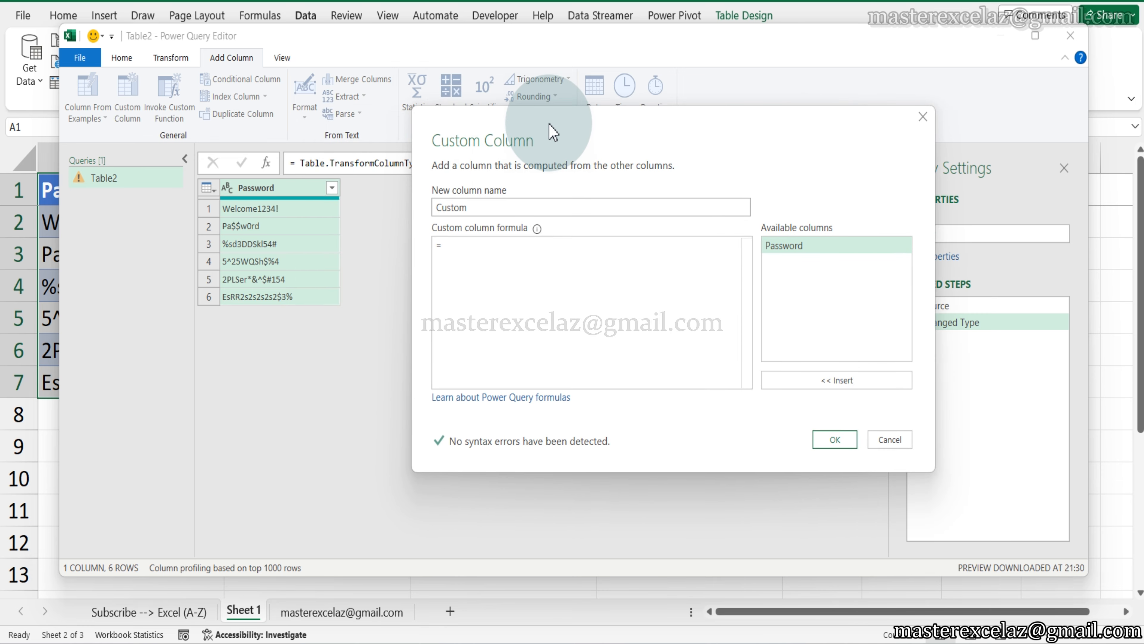
left_click_drag(554, 131, 517, 116)
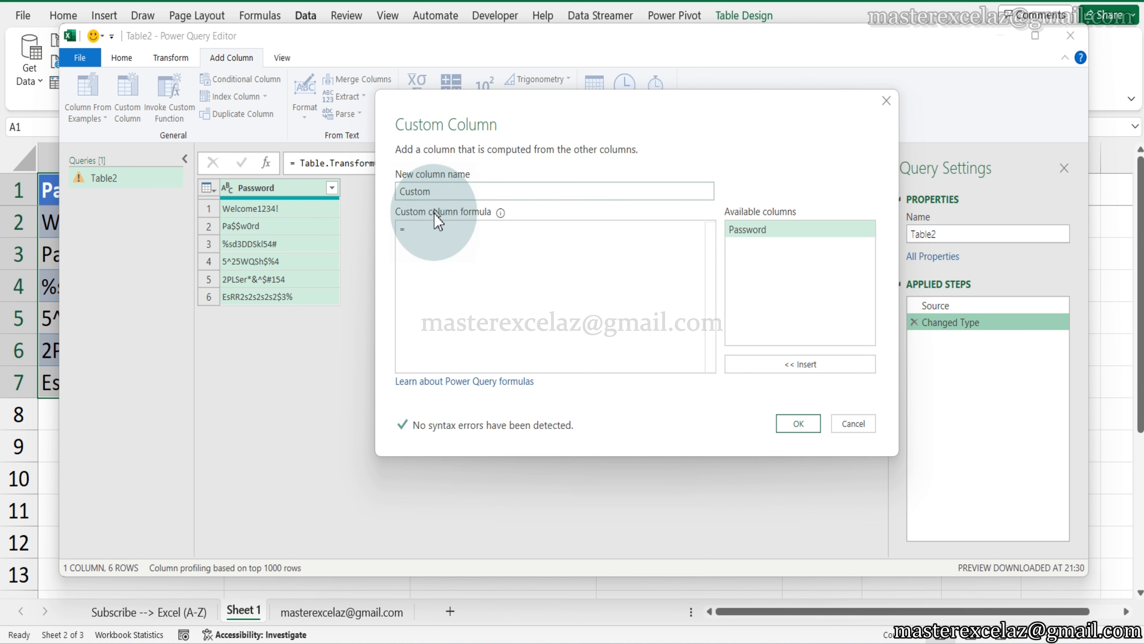
left_click(427, 235)
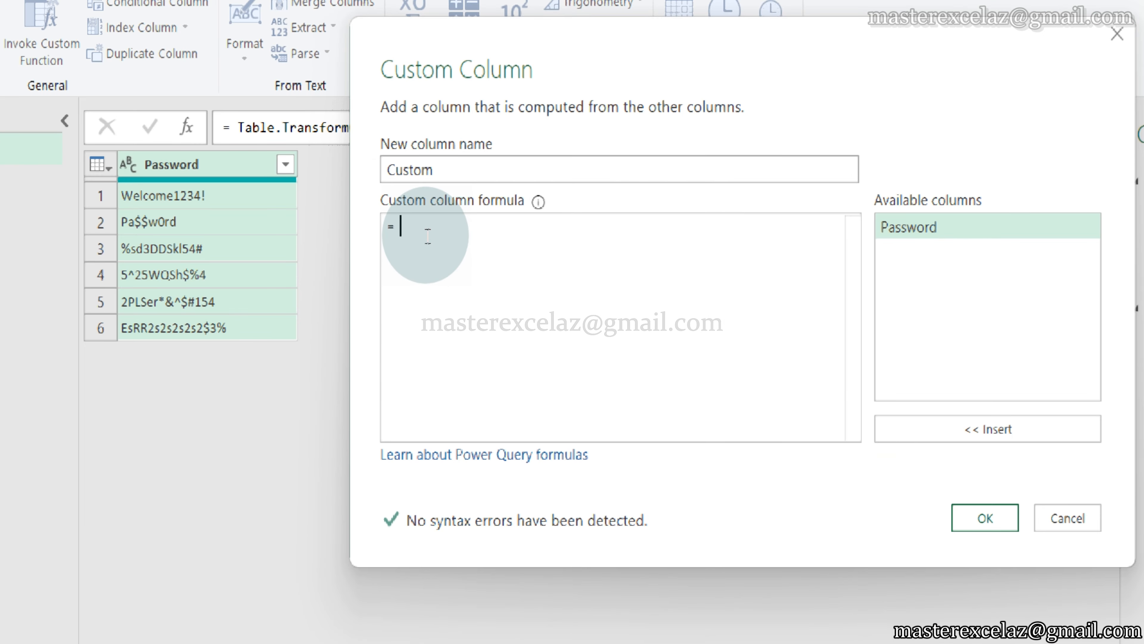
type("tex")
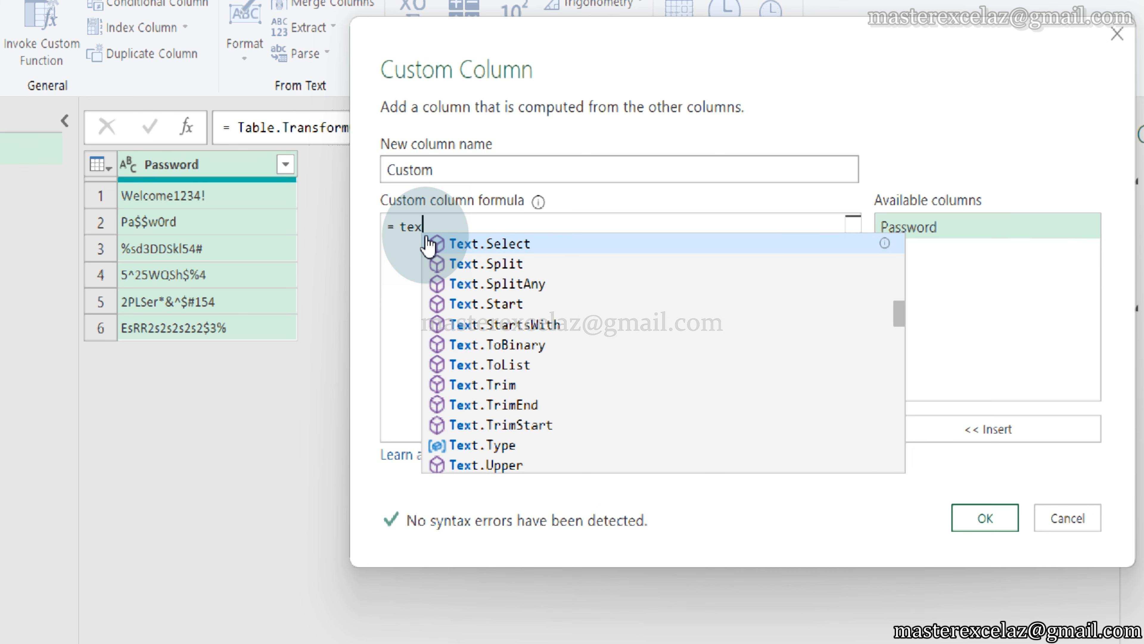
type("t.select")
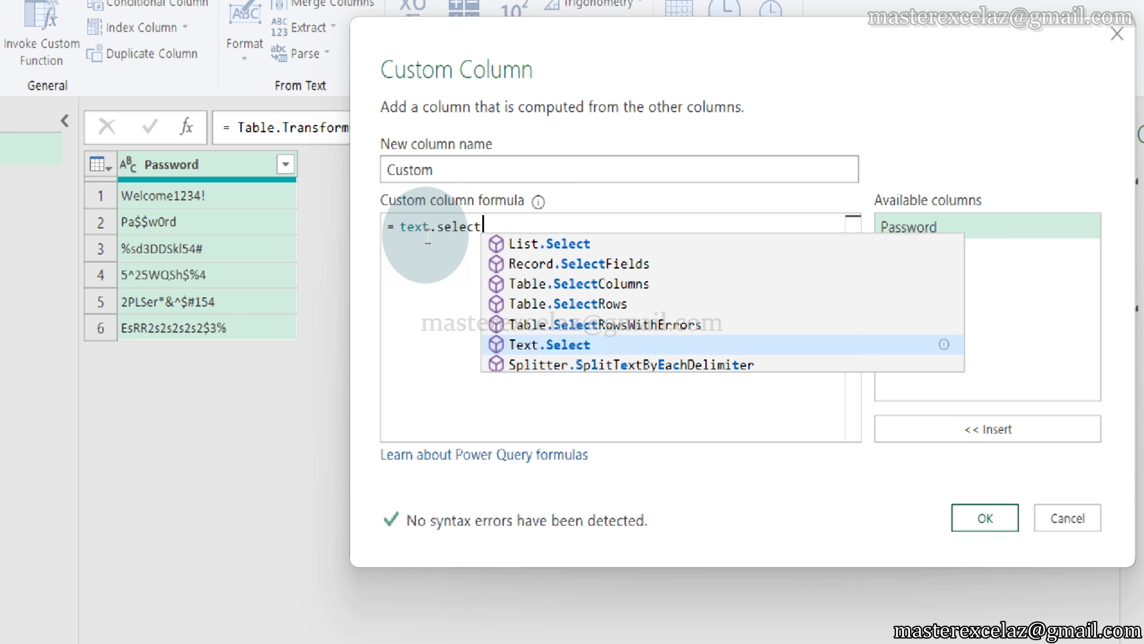
key("Tab")
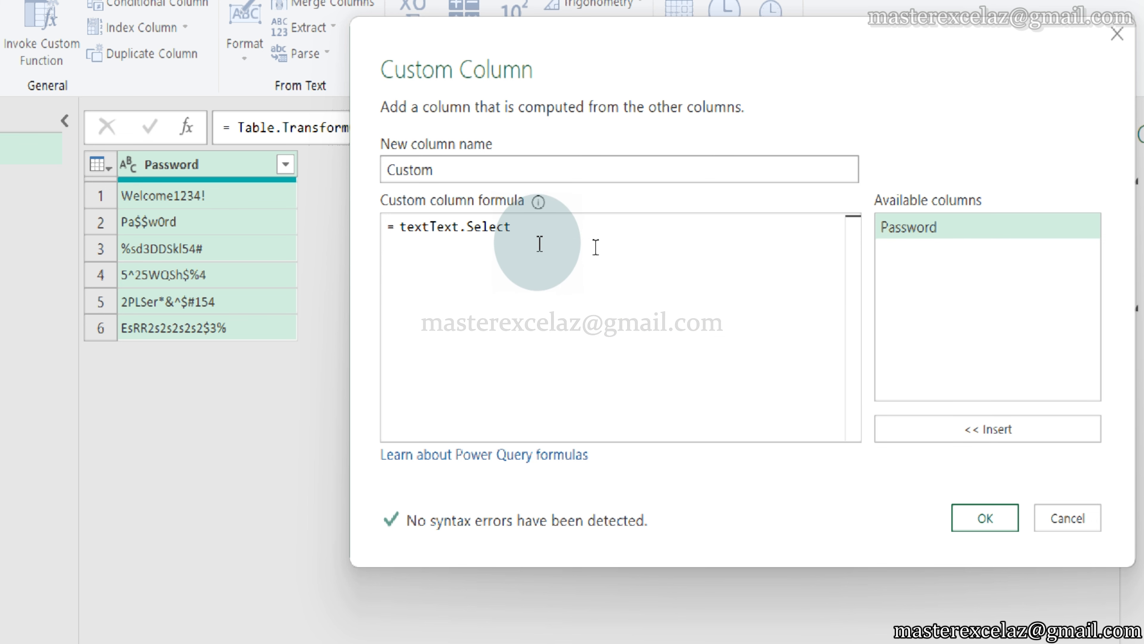
type("()")
left_click(924, 234)
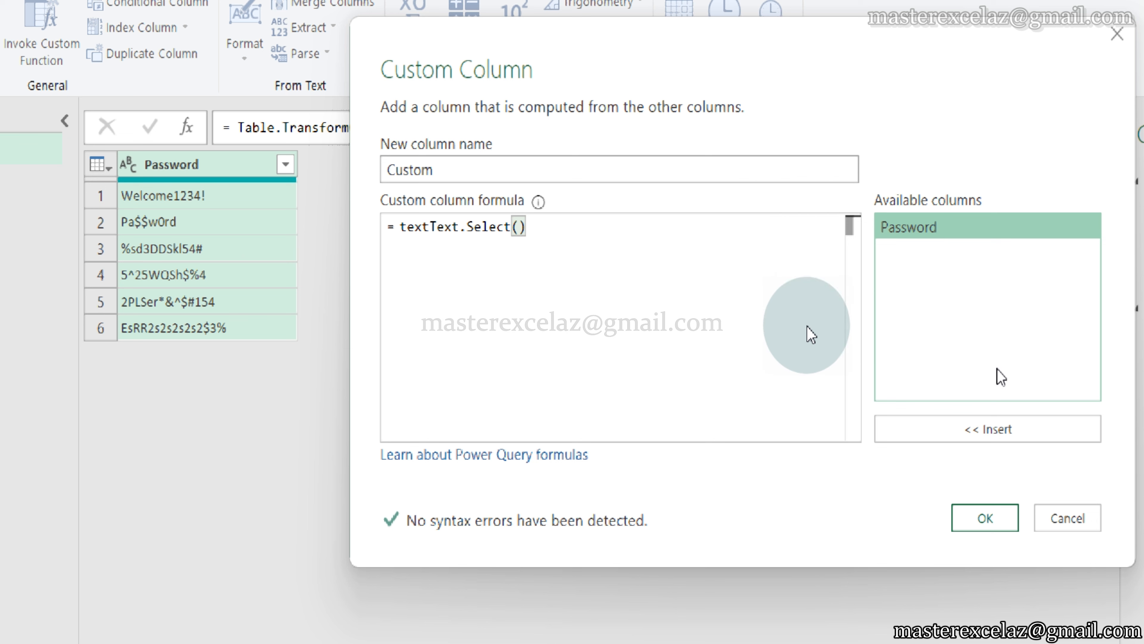
left_click(990, 440)
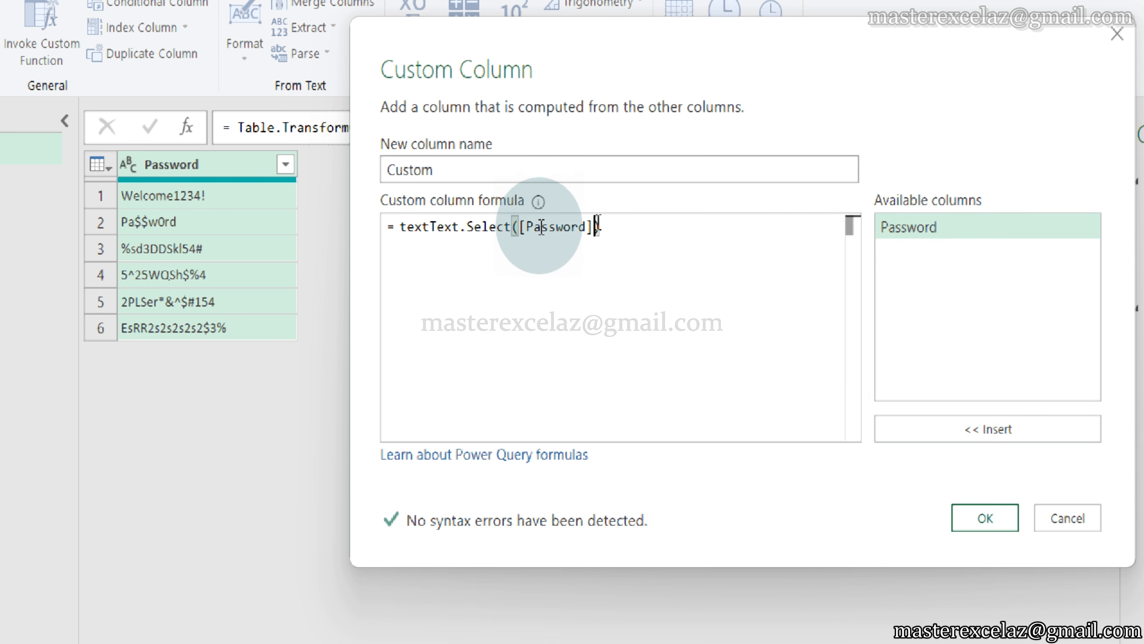
- Add the character list {"a".."z"} as the second argument of the Text.Select formula
type(",")
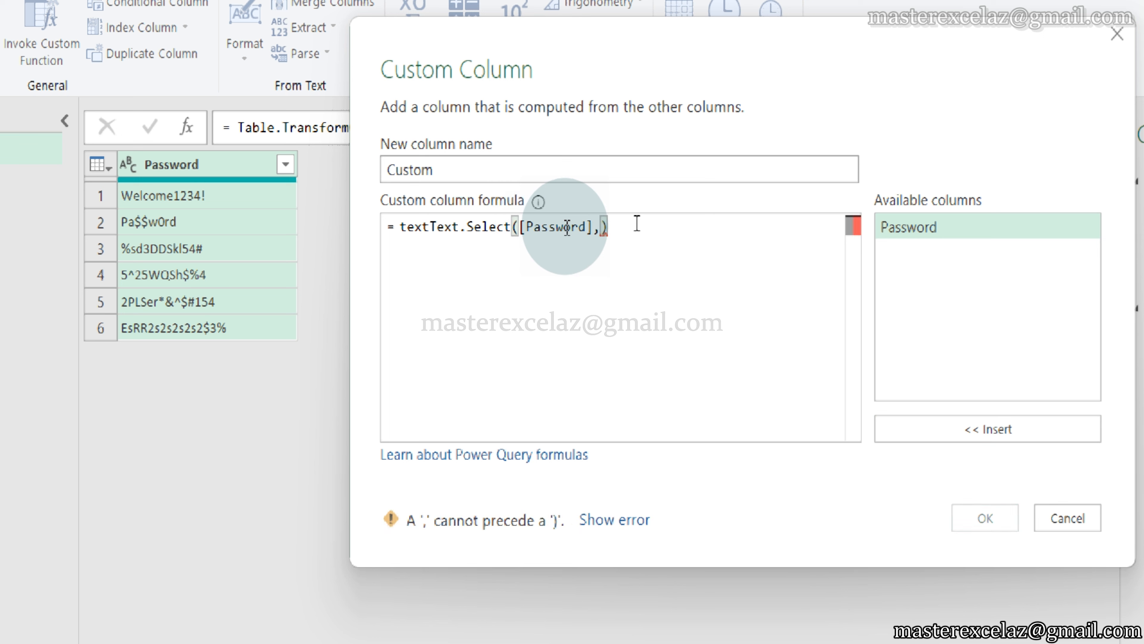
type("{}")
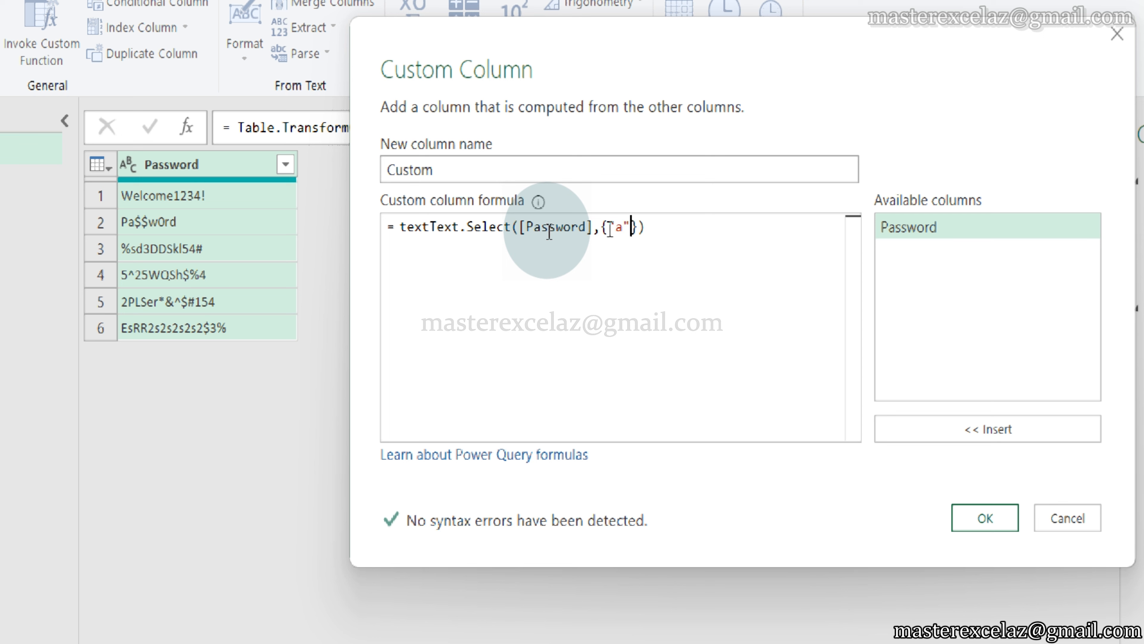
type(".")
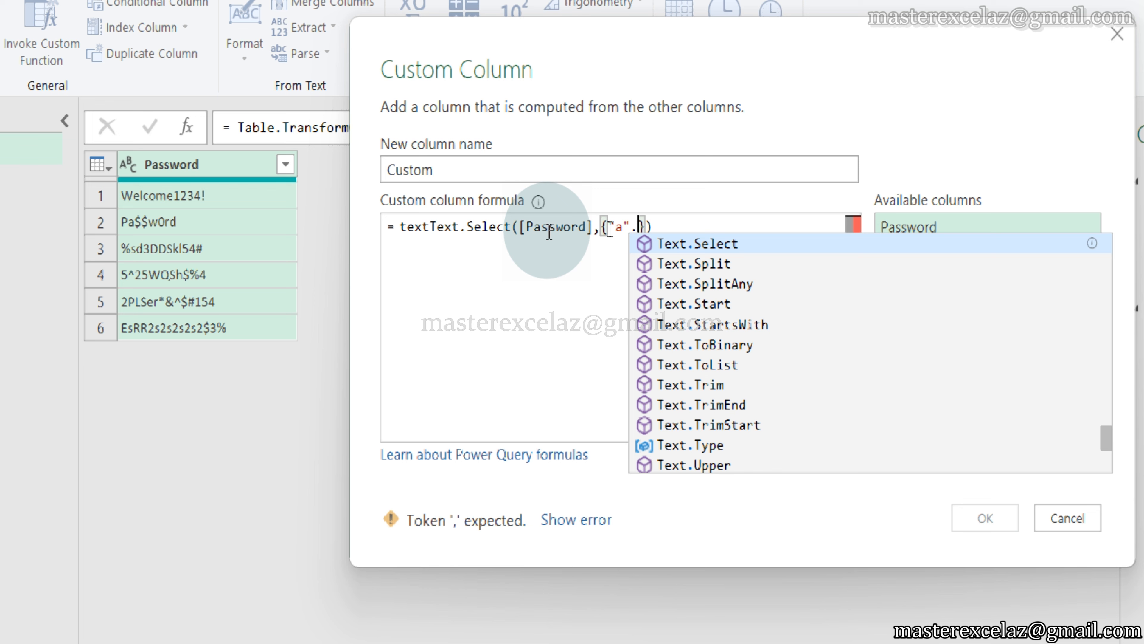
type(".")
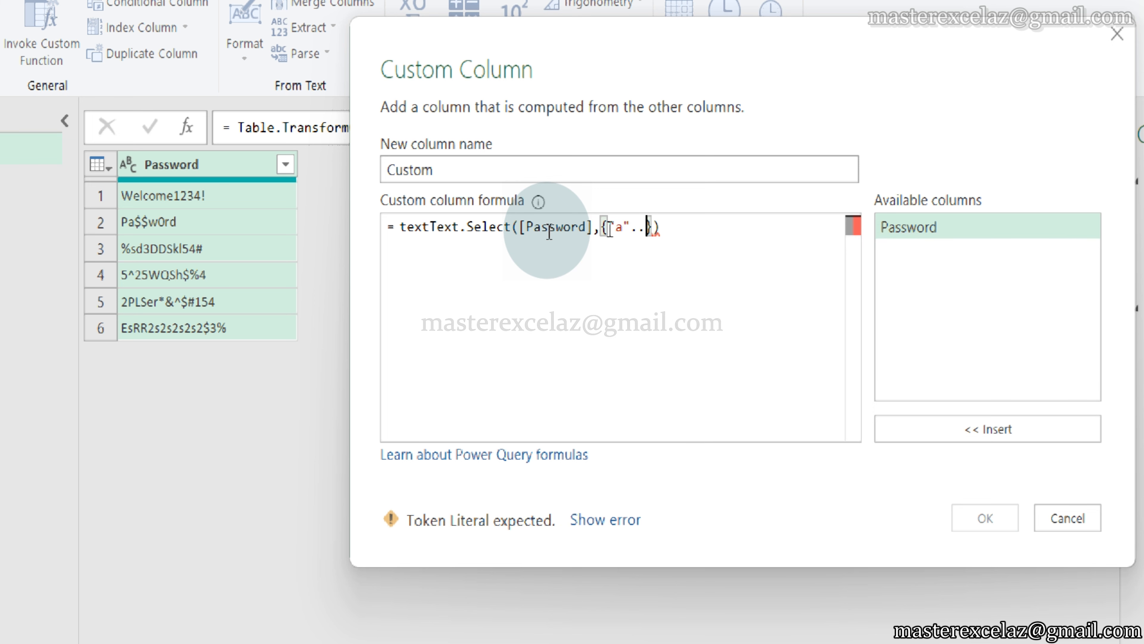
type("\"z")
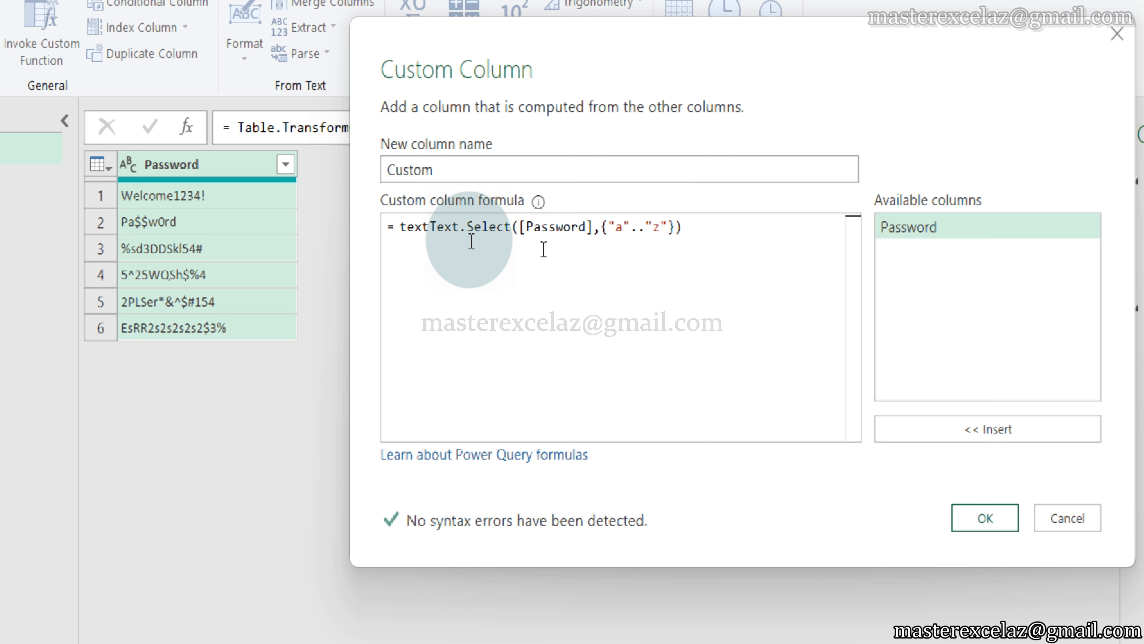
- Remove the stray "text" before Text.Select so the formula is Text.Select([Password],{"a".."z"}), and create the column
double_click(431, 227)
left_click(431, 228)
key("BackSpace")
key("BackSpace")
key("BackSpace")
key("BackSpace")
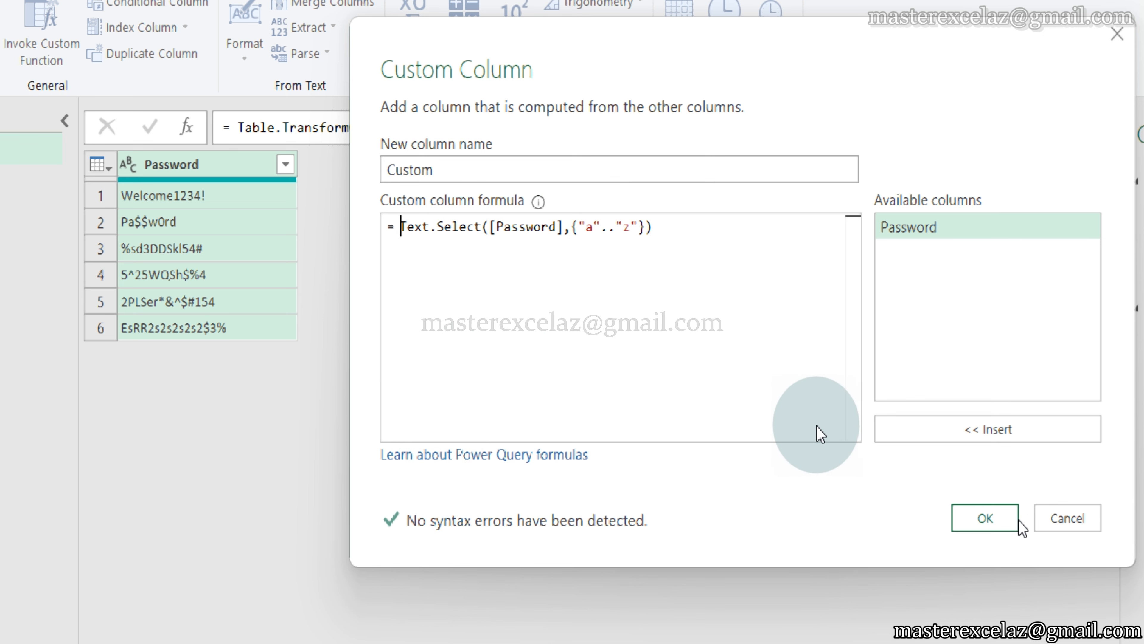
left_click(986, 518)
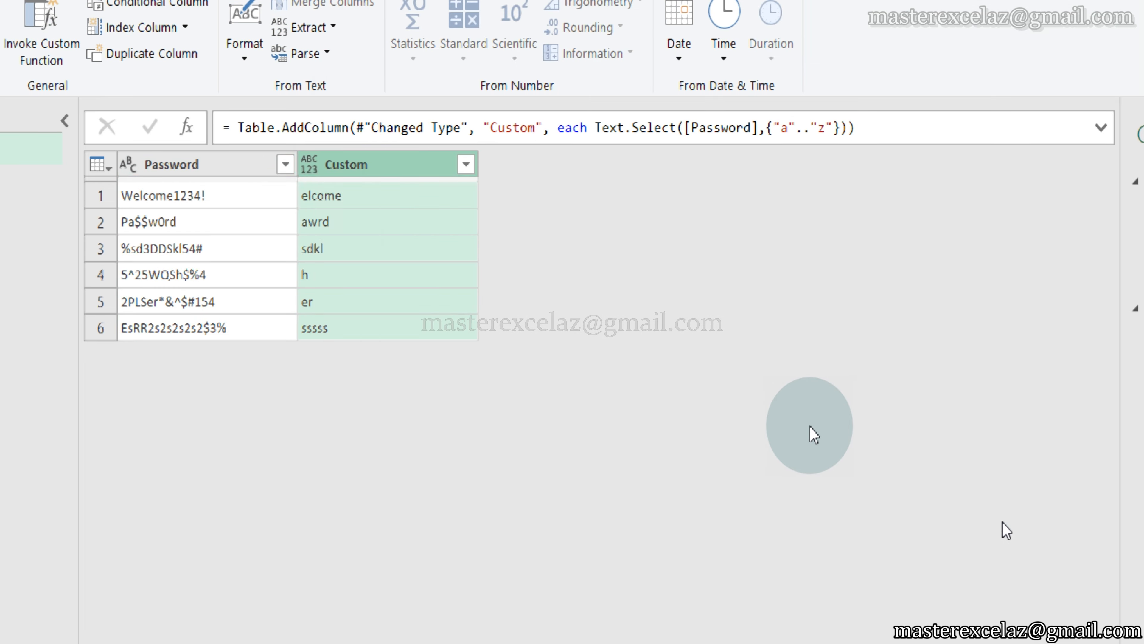
- Check the extracted letters in each row of the Custom column against the Password column
left_click(351, 198)
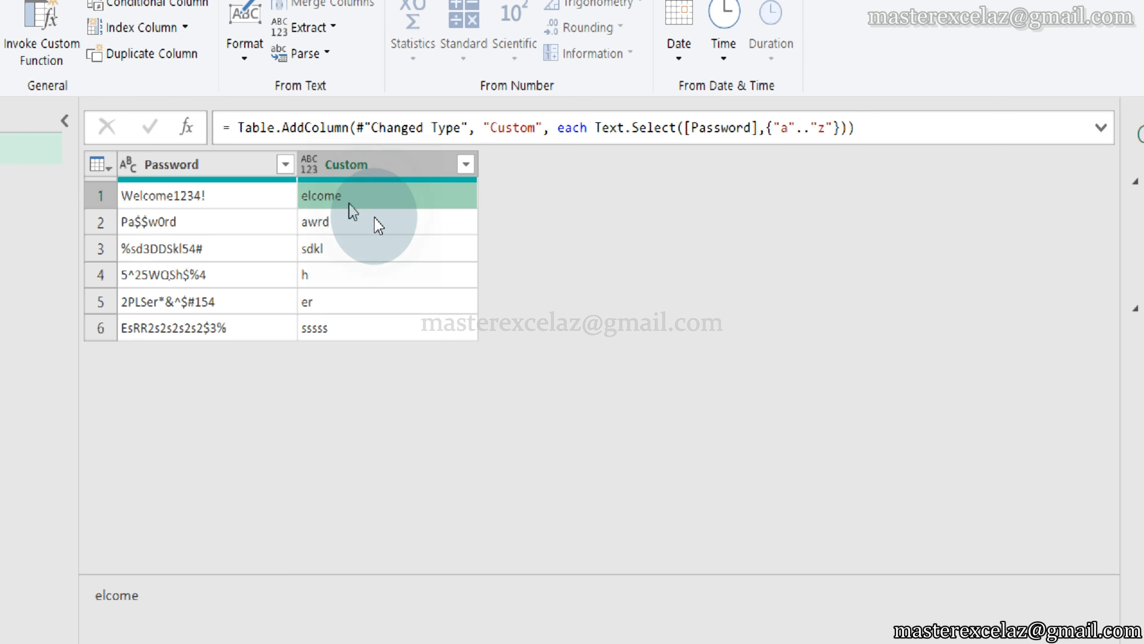
left_click(374, 220)
left_click(376, 249)
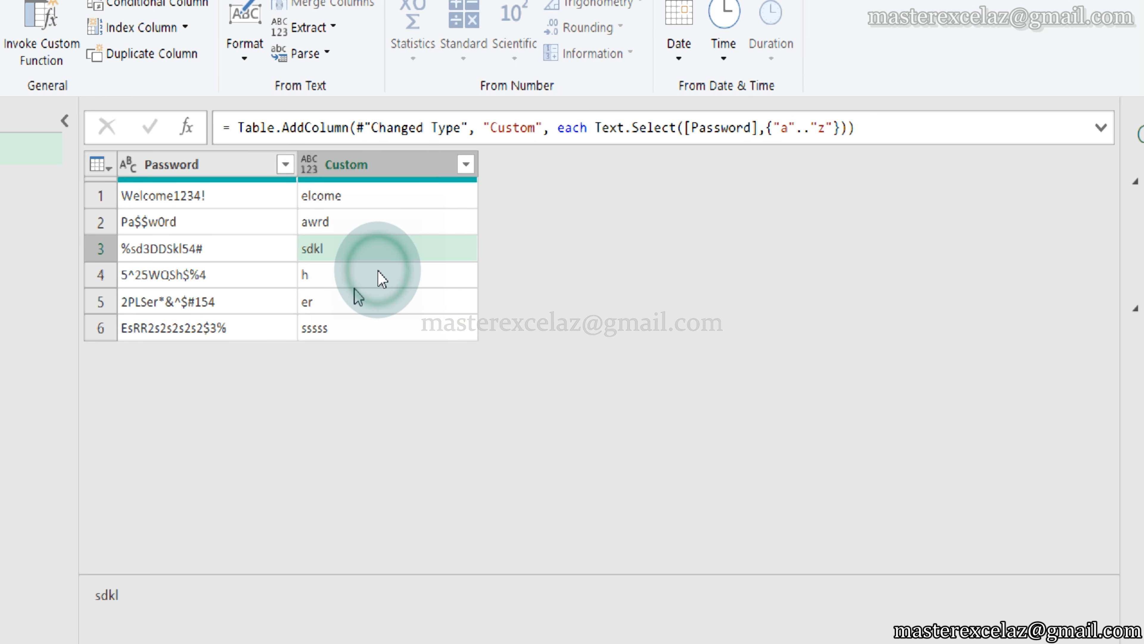
left_click(369, 274)
left_click(361, 300)
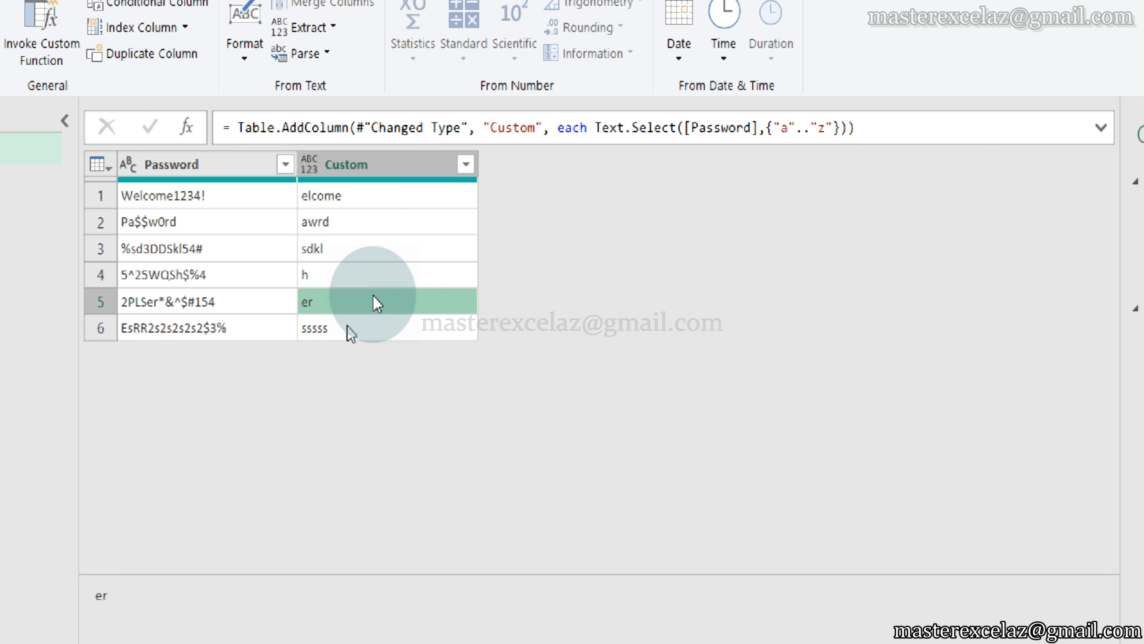
key("Down")
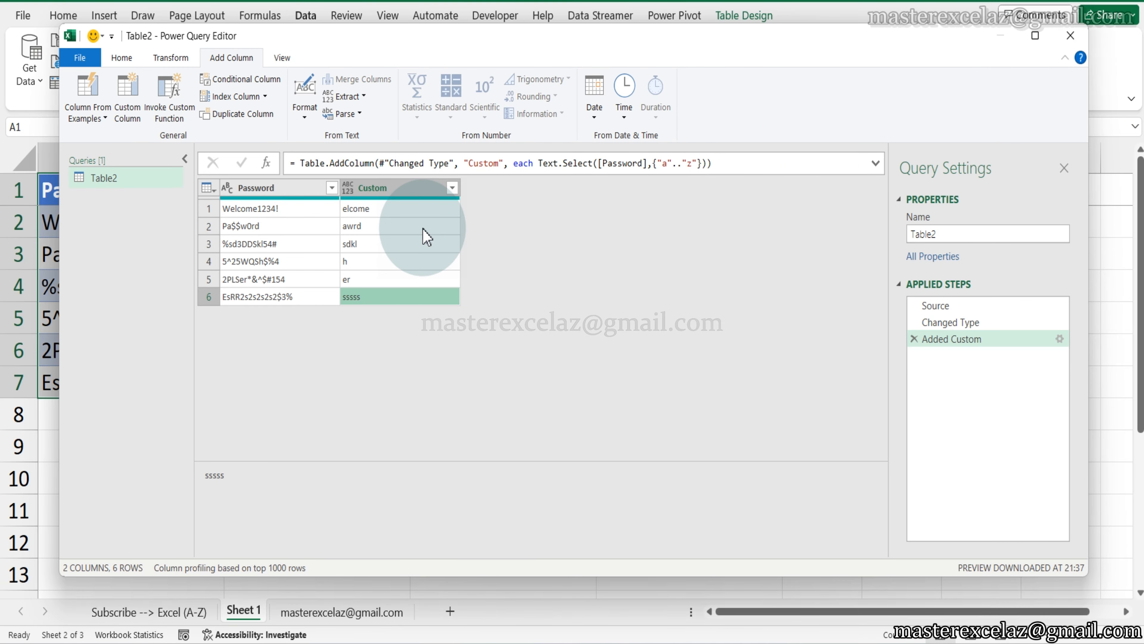
left_click(1104, 2)
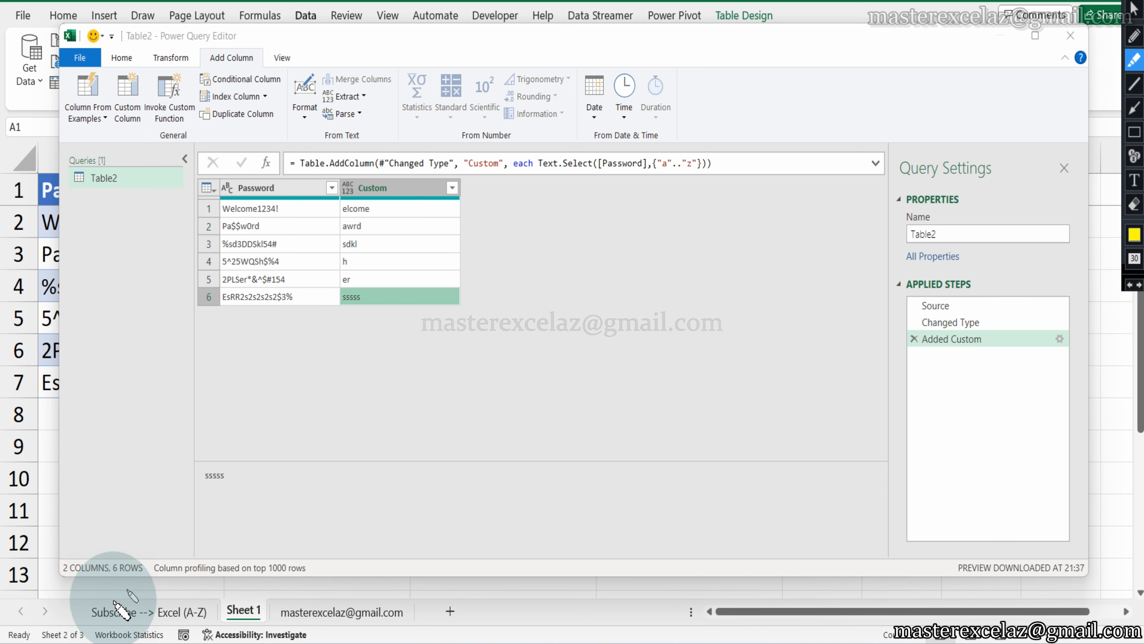
left_click_drag(94, 612, 194, 612)
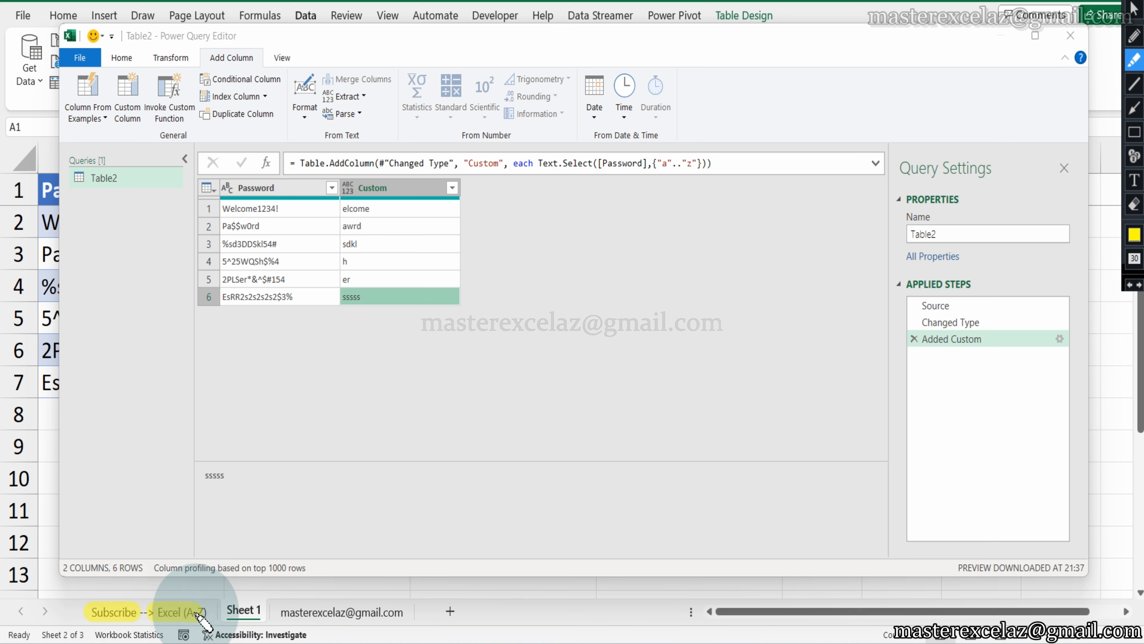
- Mark the e-mail address sheet tab with the yellow highlighter
left_click_drag(279, 612, 408, 613)
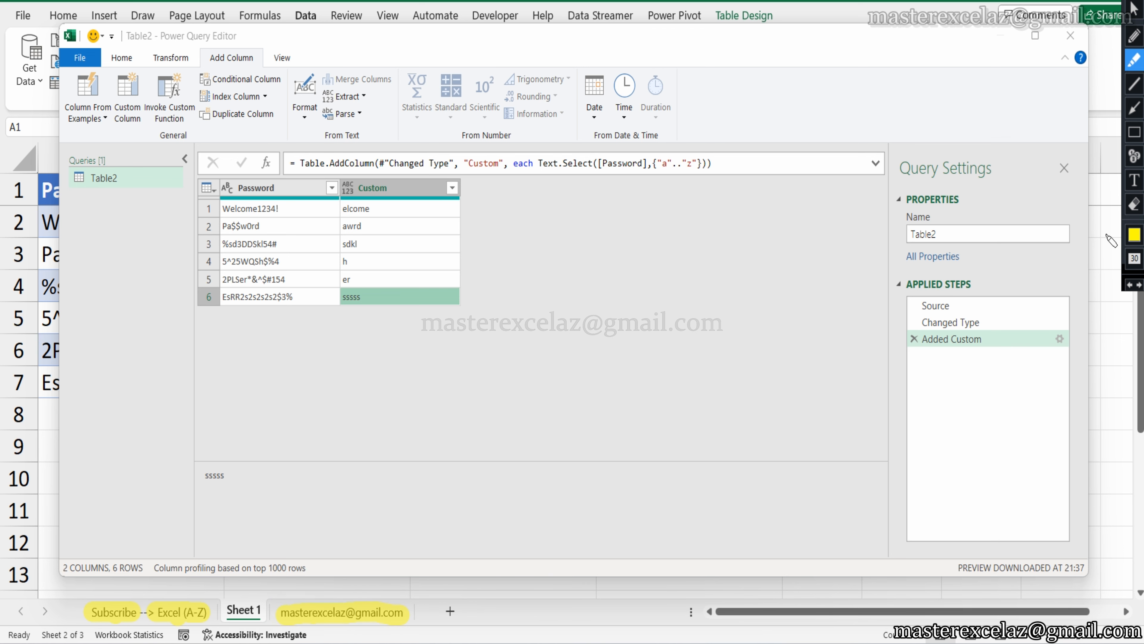
- Frame the Table.AddColumn formula with a green rectangle and highlight its Text.Select([Password],{"a".."z"}) part in yellow
left_click(1134, 132)
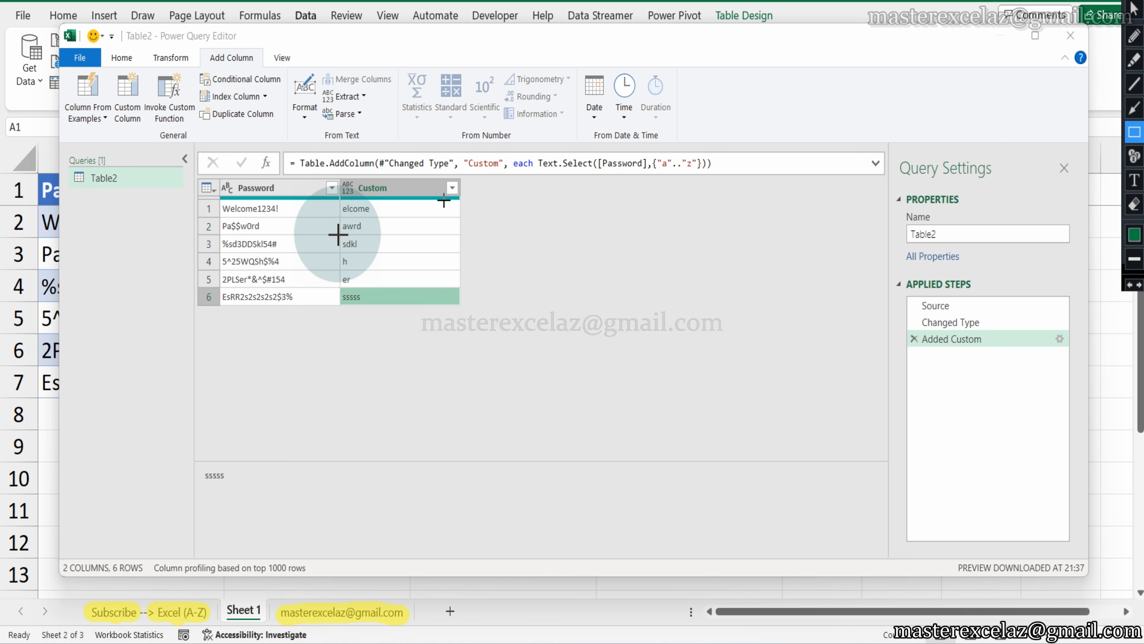
mouse_move(279, 147)
left_mouse_down()
mouse_move(753, 174)
mouse_move(718, 176)
left_mouse_up()
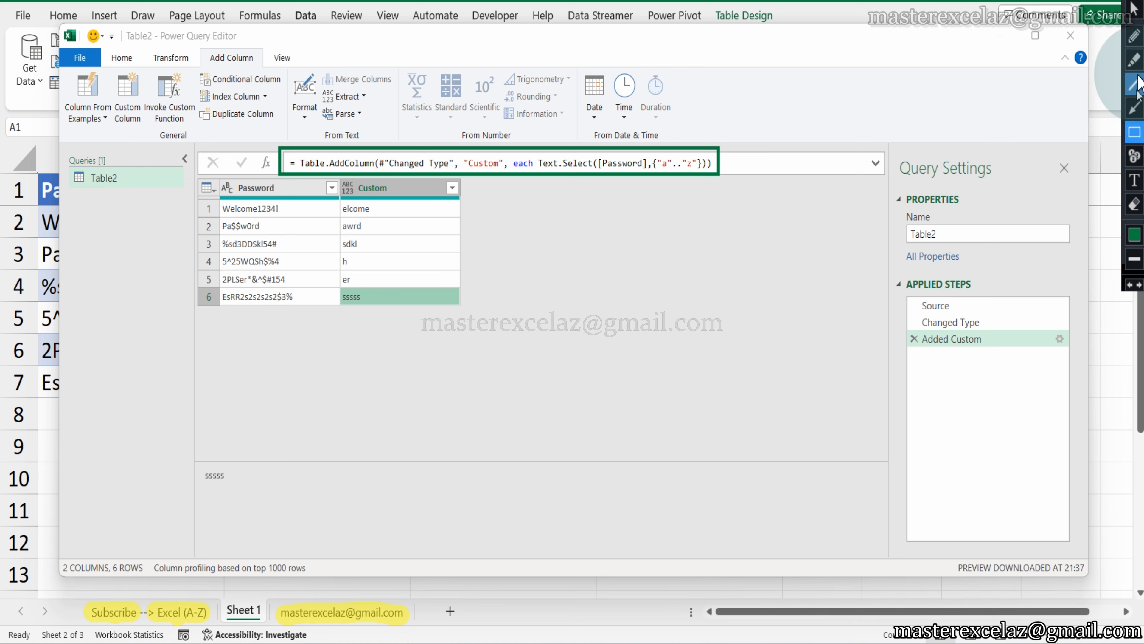
left_click(1135, 61)
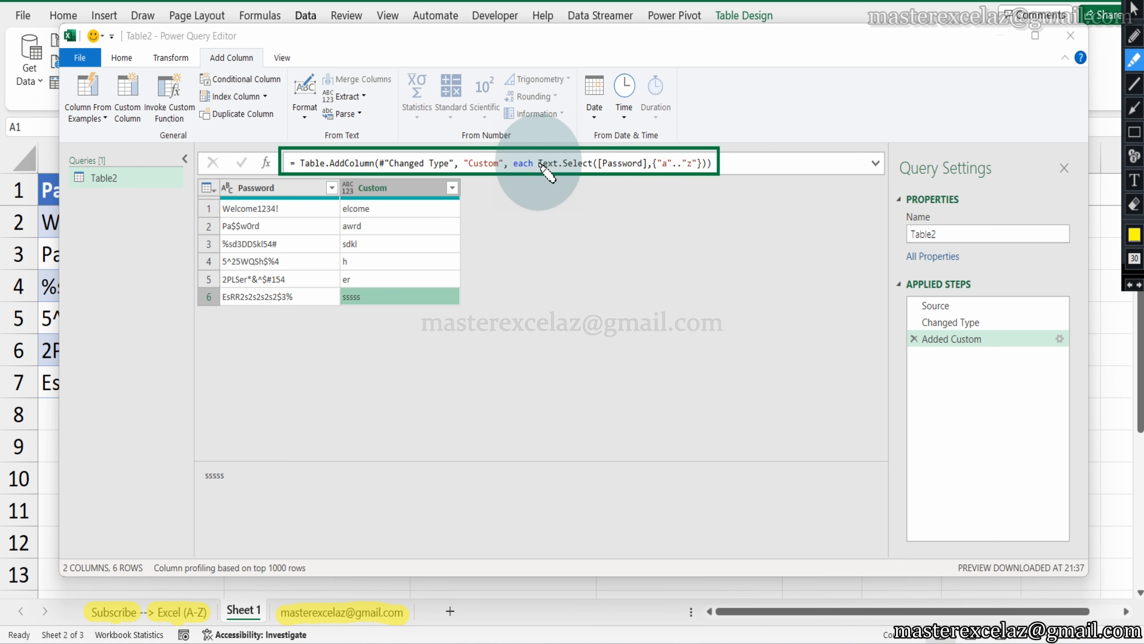
left_click_drag(543, 165, 717, 166)
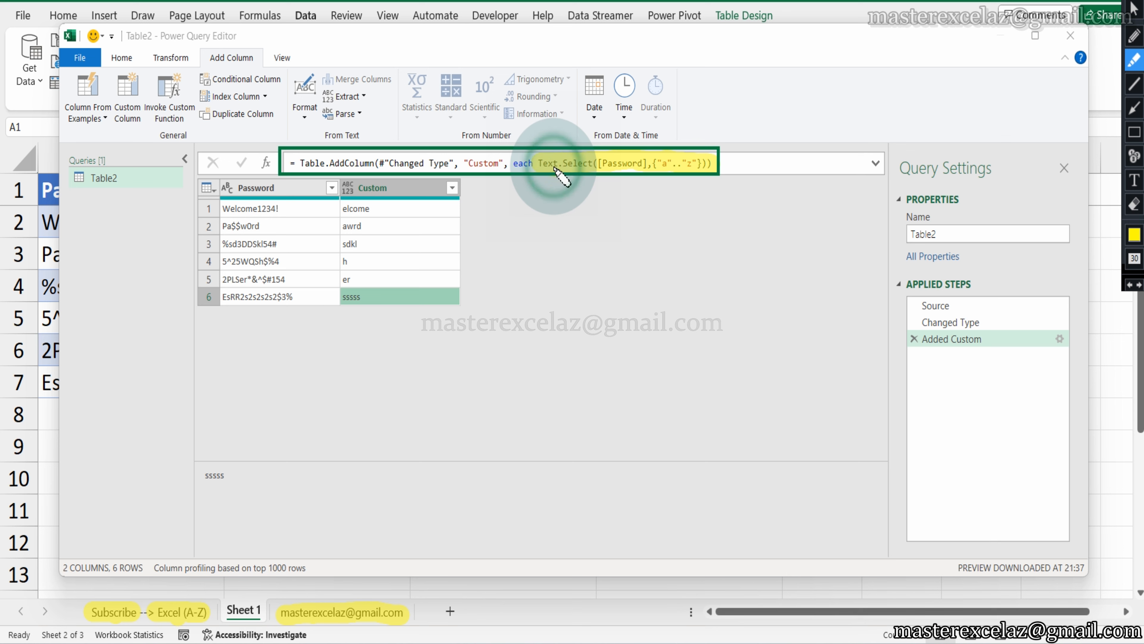
left_click(633, 166)
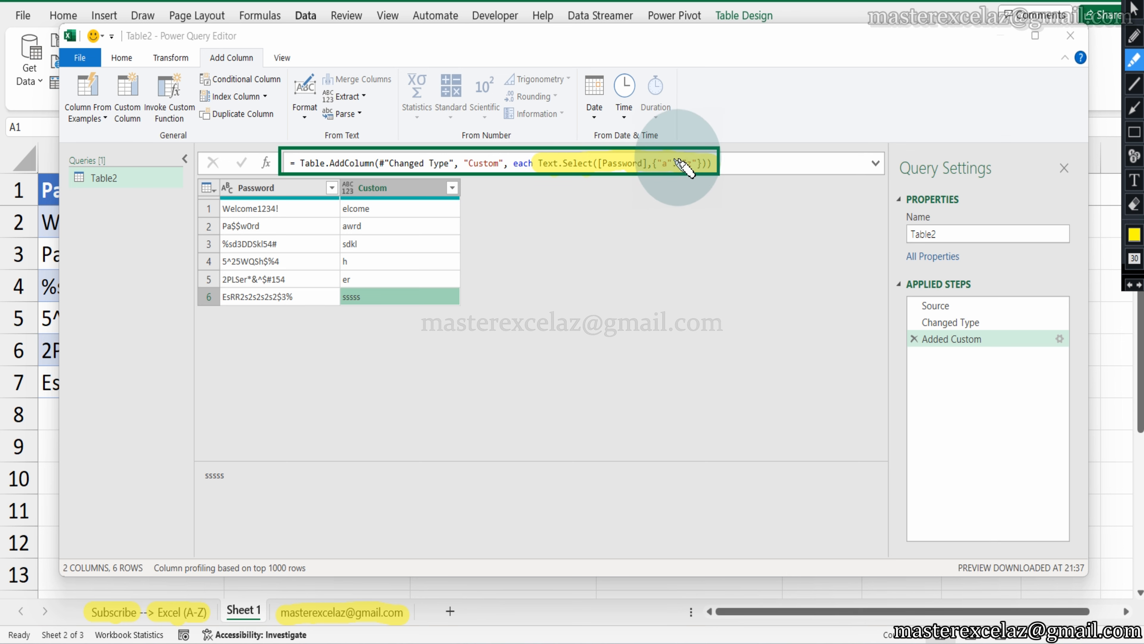